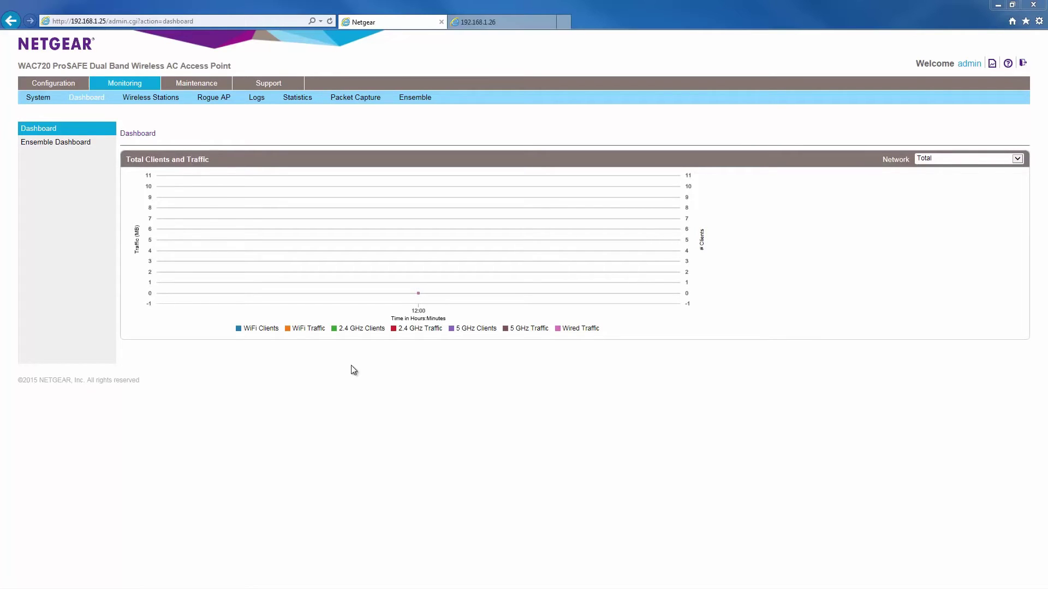
Start Ensemble mode on the first AP with name 'test' and priority 10, then apply.
left_click(59, 84)
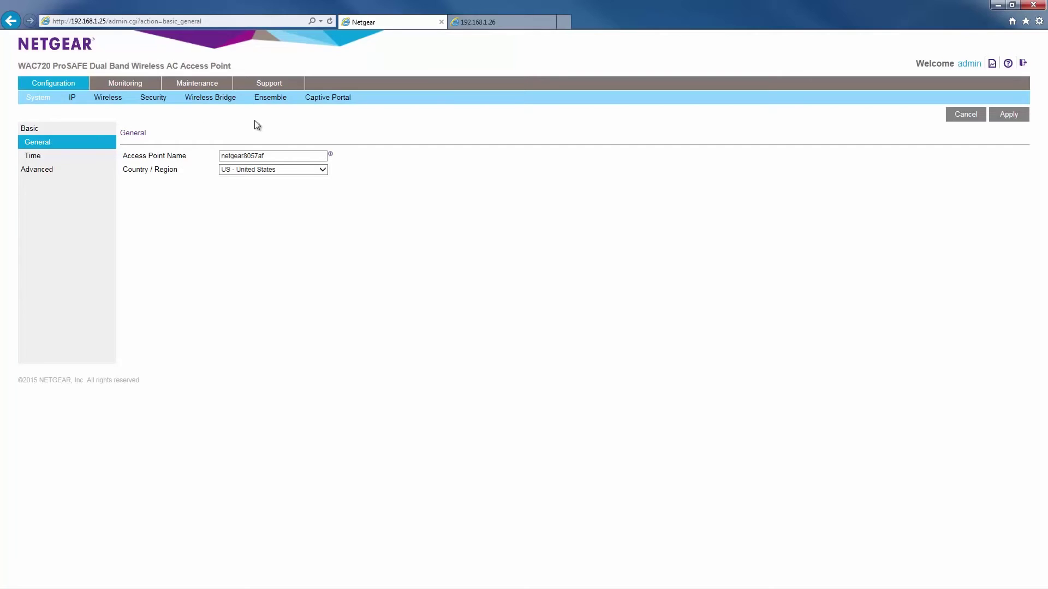
left_click(273, 98)
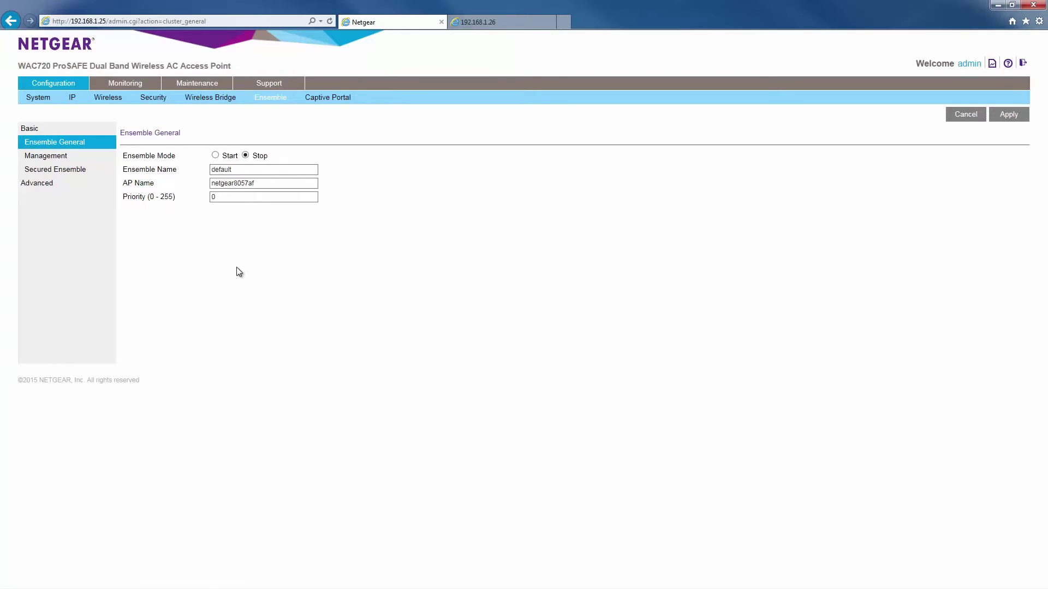
left_click(215, 156)
double_click(223, 170)
type("test")
left_click_drag(236, 197, 197, 200)
type("1")
left_click(760, 121)
left_click(1008, 115)
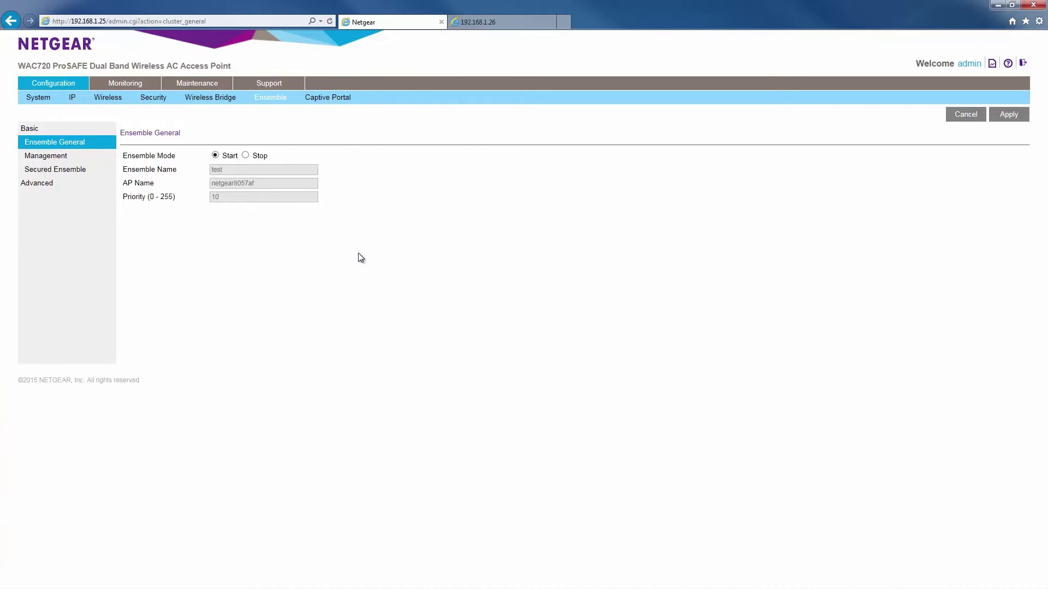
Set 192.168.1.99 as the Ensemble management IP, apply it, then go to Secured Ensemble.
left_click(44, 159)
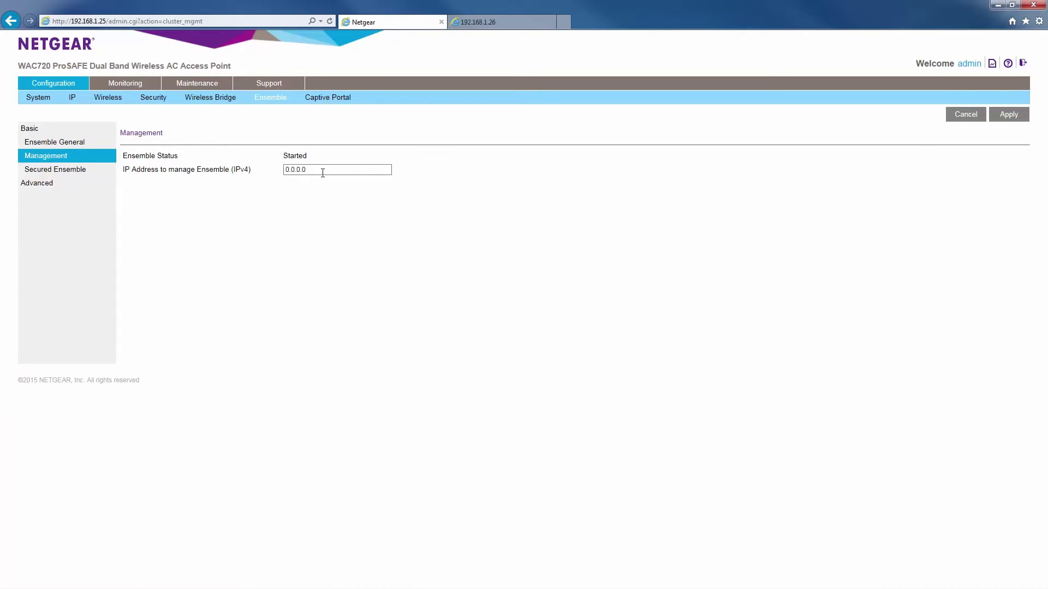
left_click_drag(330, 171, 251, 176)
type("192.168.1.99")
left_click(1009, 115)
left_click(70, 175)
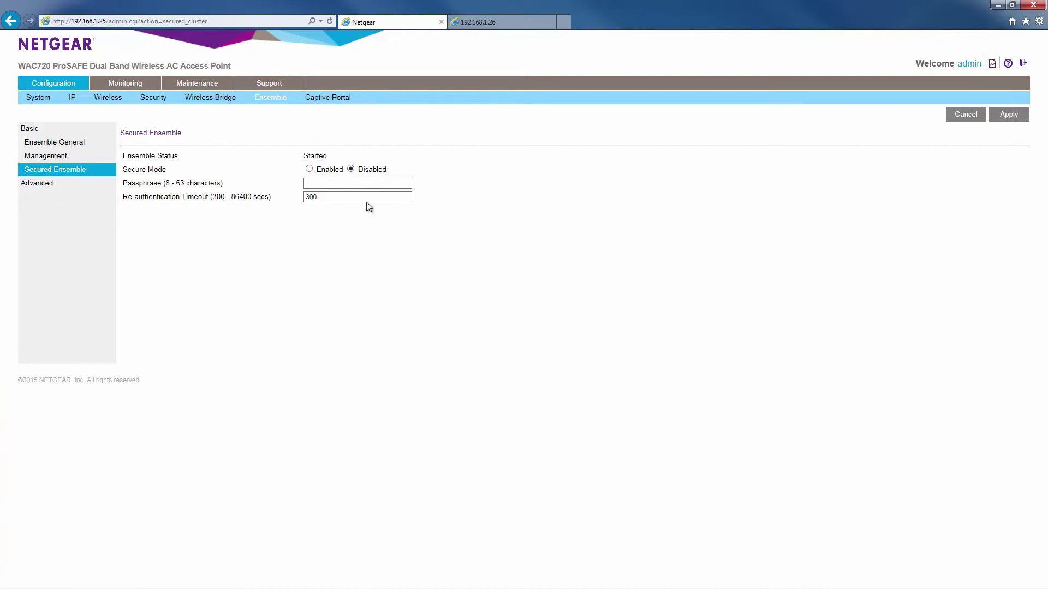
Enable Ensemble secure mode with a passphrase, apply and confirm the change.
left_click(308, 169)
left_click(334, 185)
left_click(1004, 116)
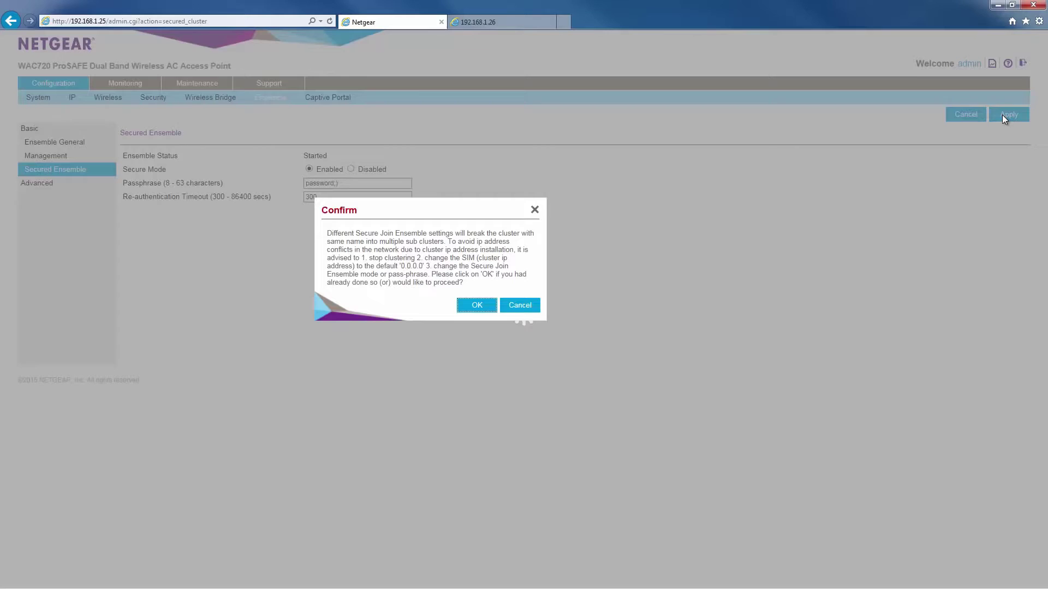
left_click(473, 309)
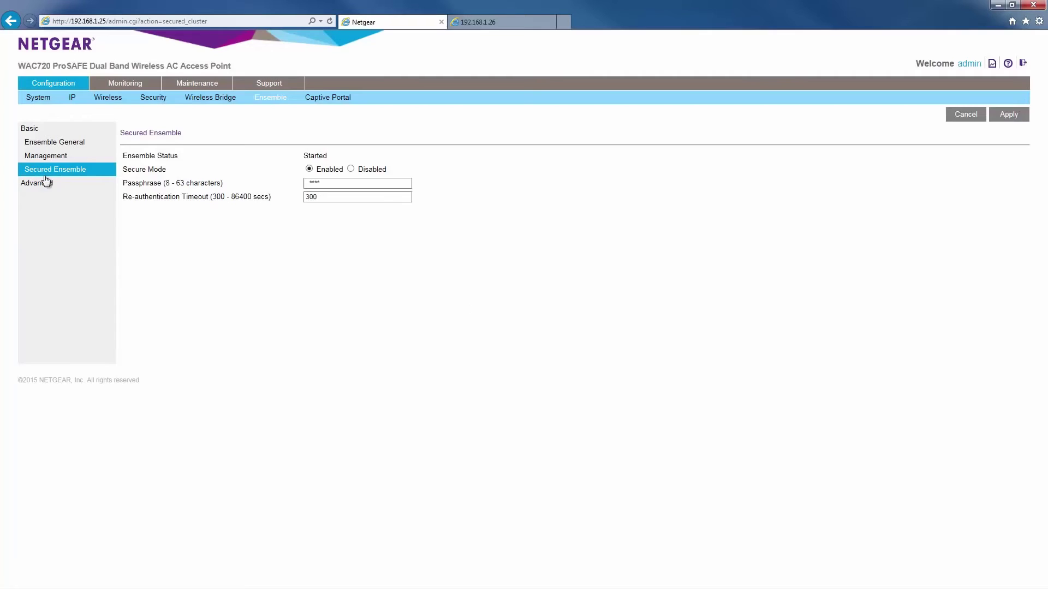
left_click(42, 183)
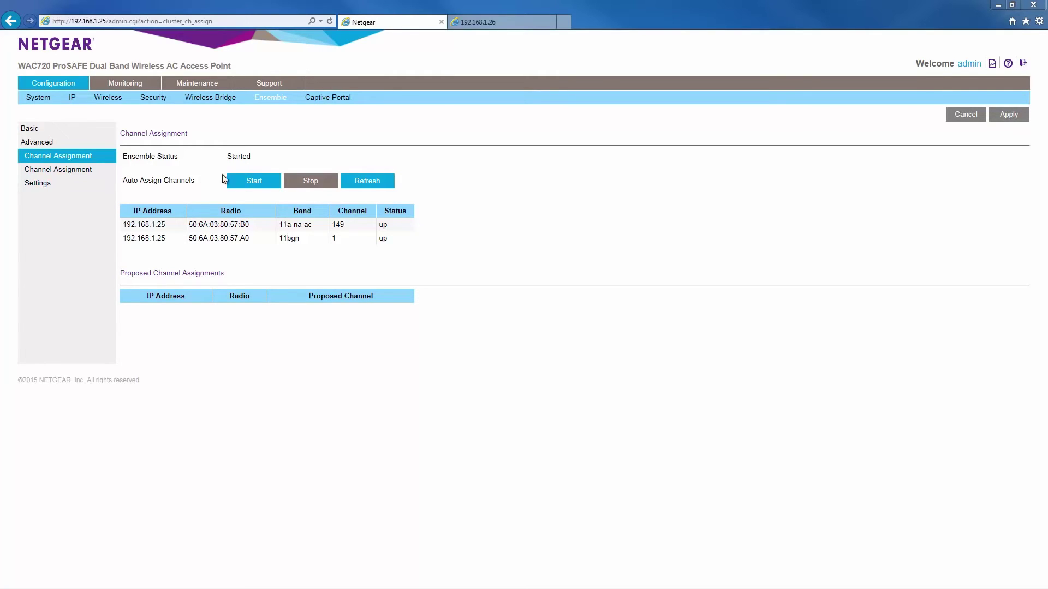
Auto-assign channels for the Ensemble radios, then switch to the 192.168.1.26 tab.
left_click(252, 181)
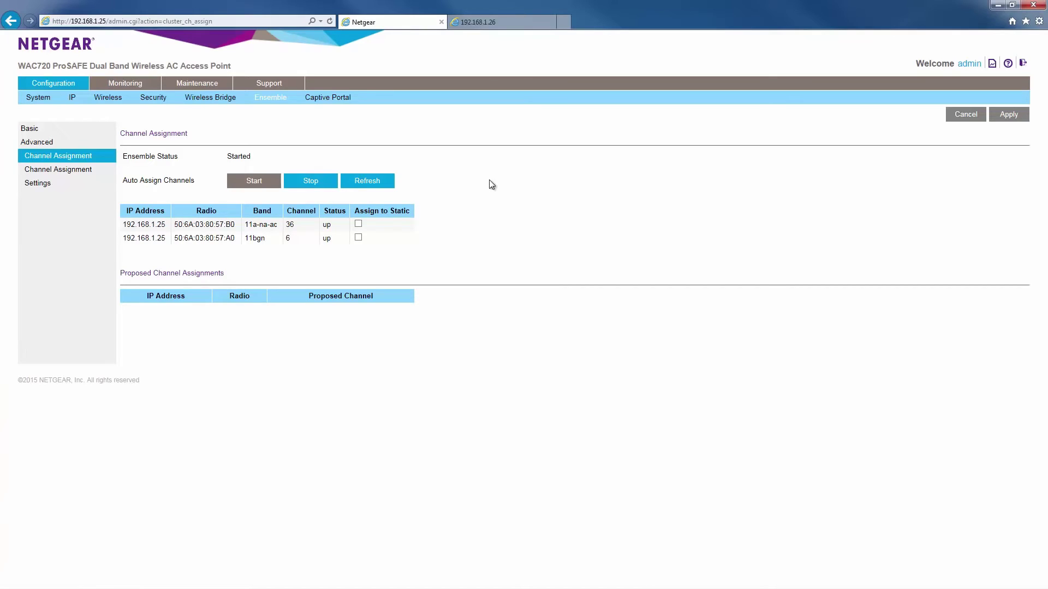
left_click(479, 24)
Log in to the 192.168.1.26 access point with the administrator username and password.
type("admin")
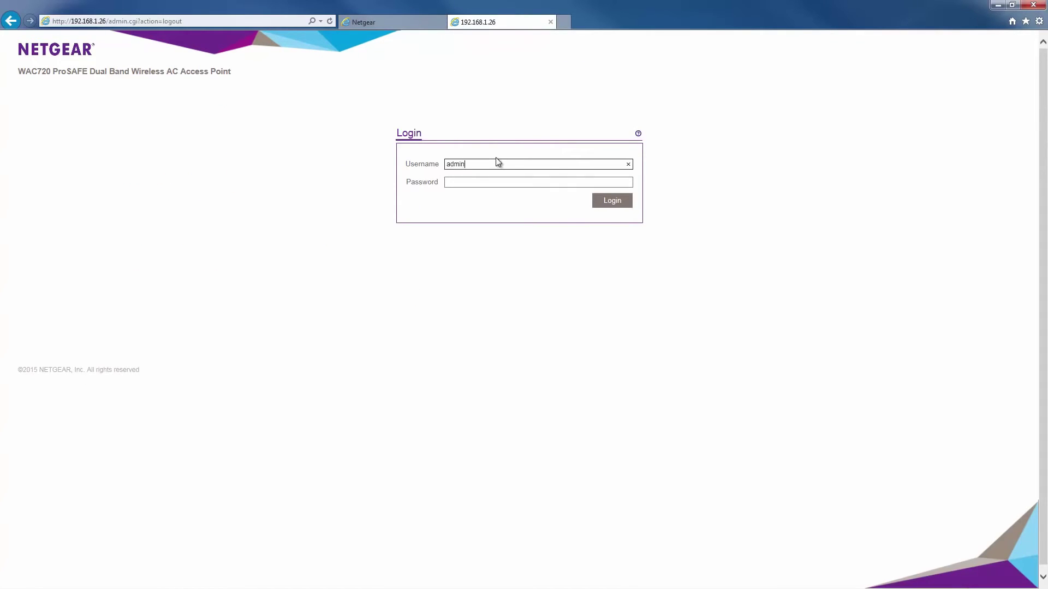
key("Tab")
type("password")
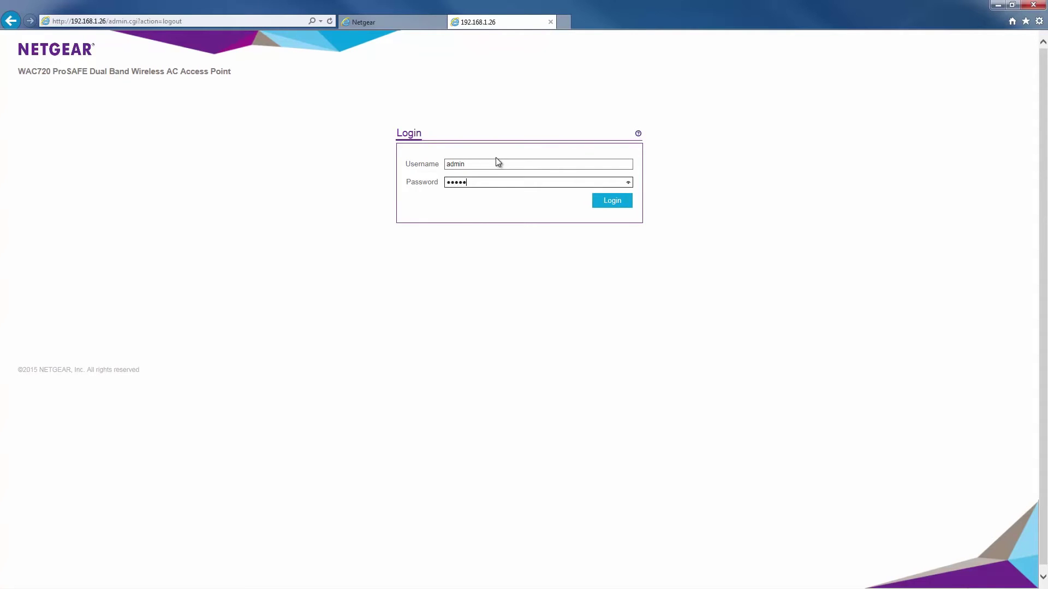
key("Return")
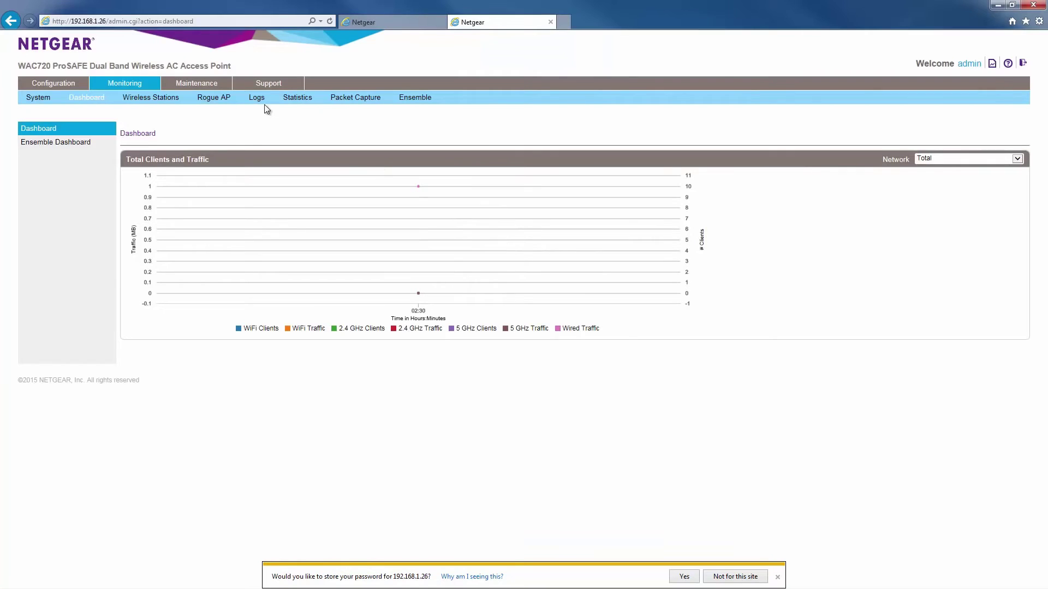
Start Ensemble mode on the second AP with name 'test' and priority 9, then apply.
left_click(67, 85)
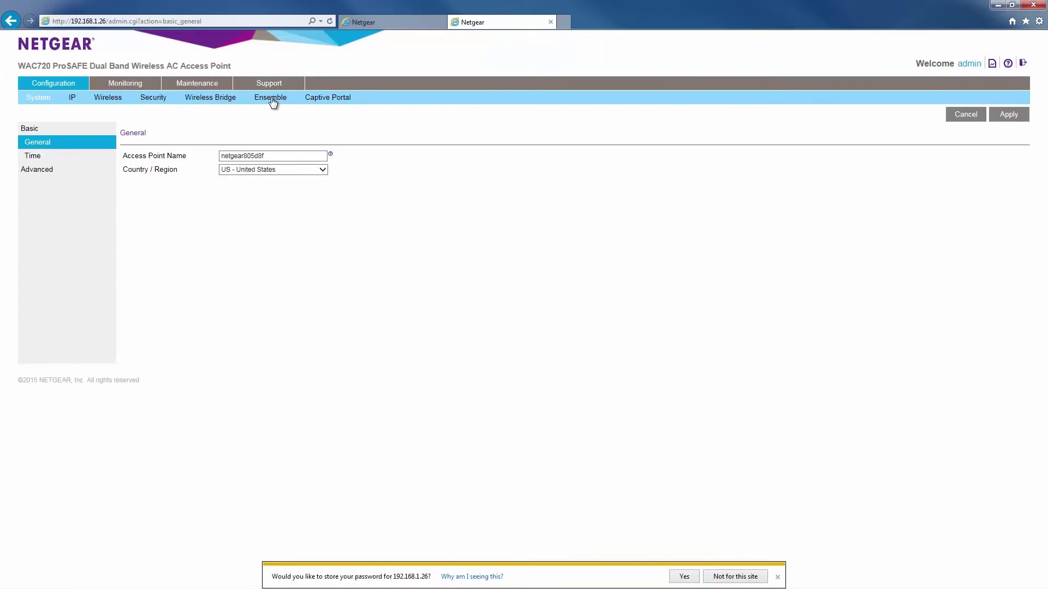
left_click(271, 98)
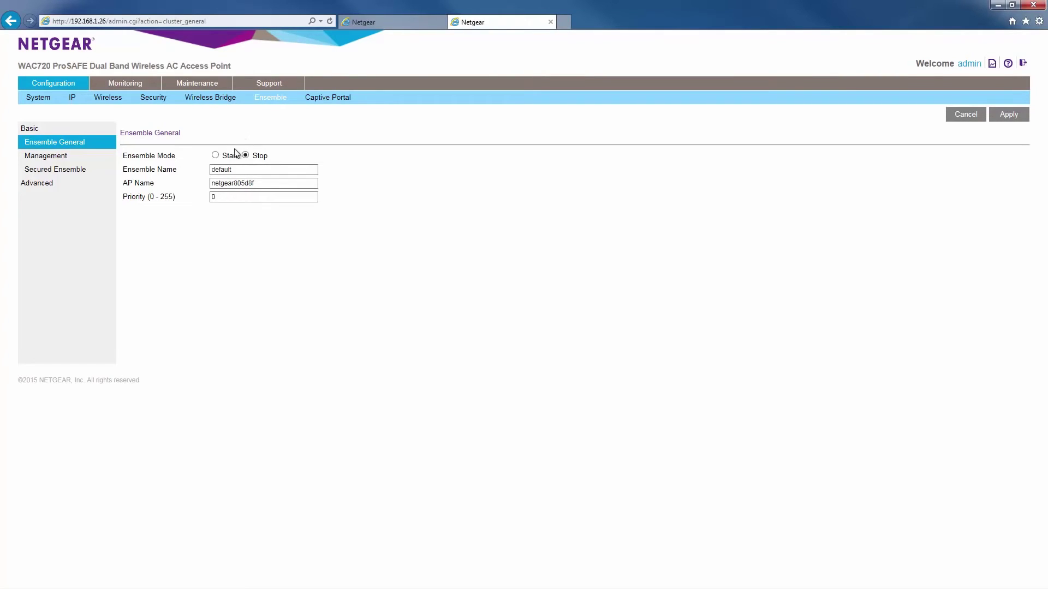
left_click(216, 155)
left_click_drag(234, 169, 187, 174)
type("test")
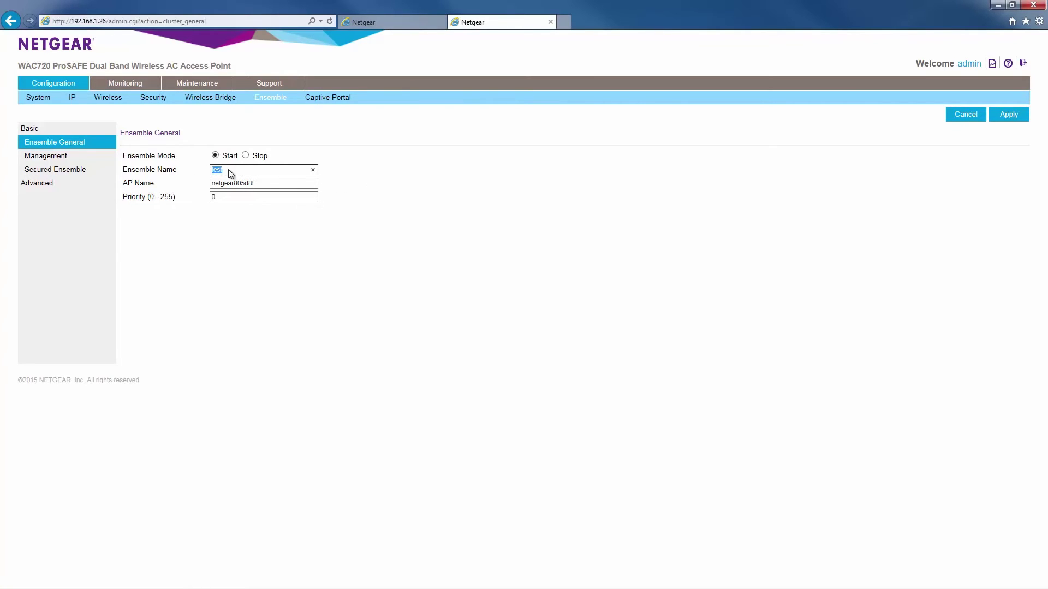
left_click(251, 183)
key("Tab")
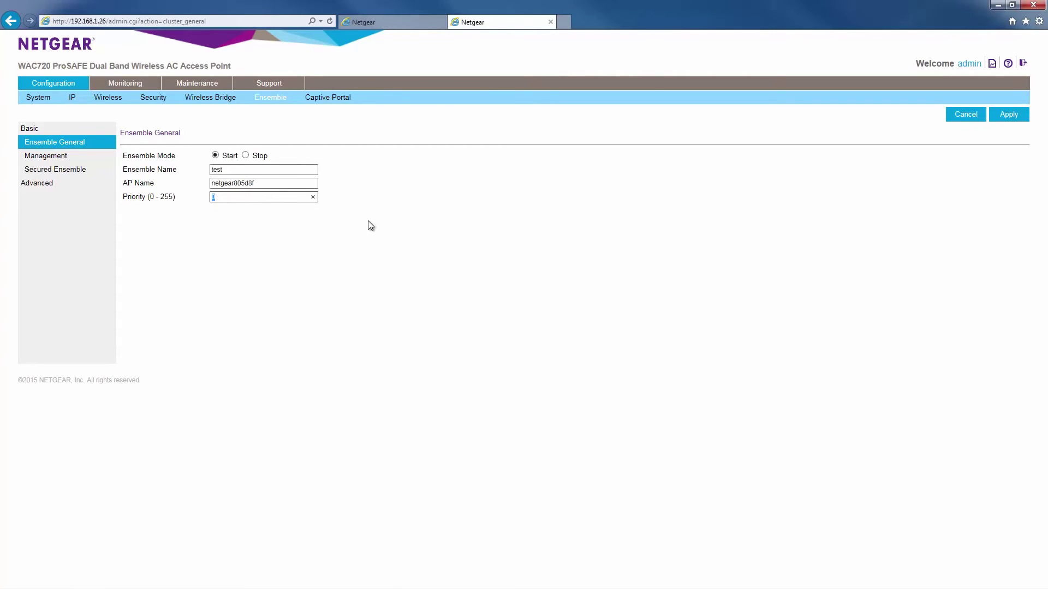
type("9")
left_click(611, 223)
left_click(1008, 115)
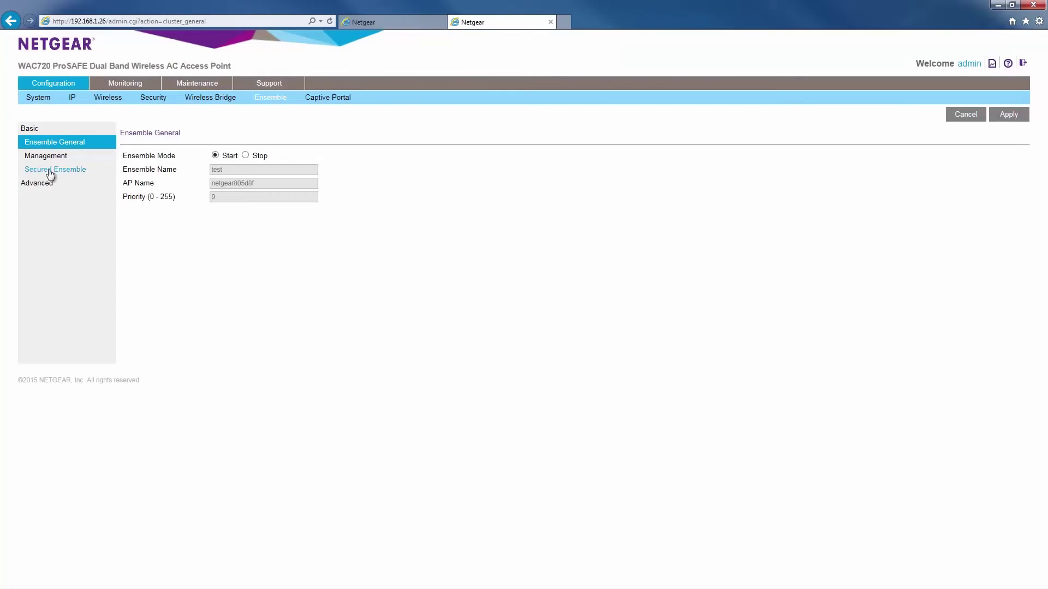
Set the second AP's Ensemble management IP to 192.168.1.99, apply, then go to Secured Ensemble.
left_click(44, 158)
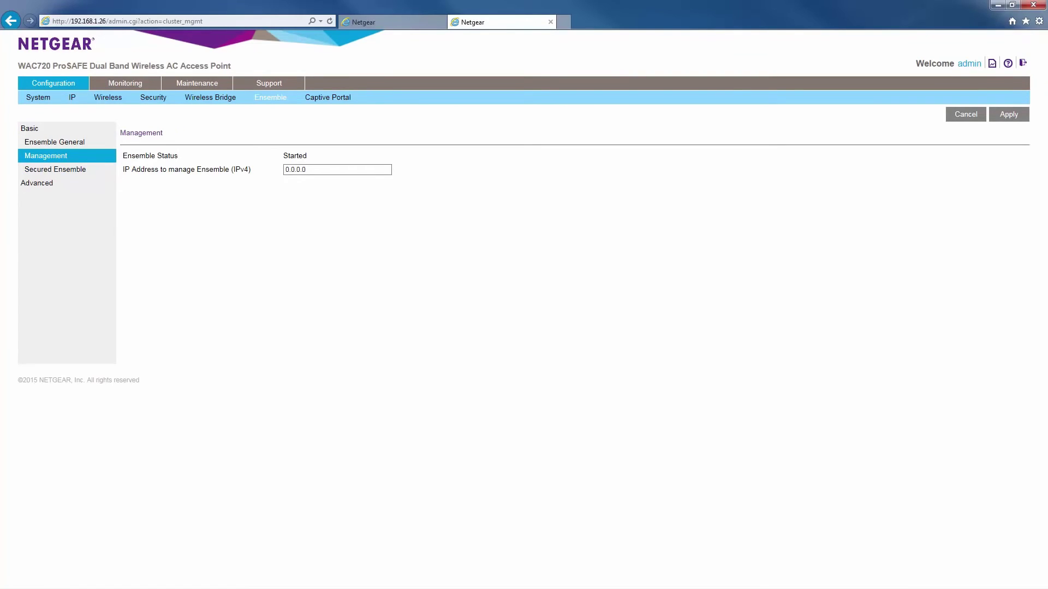
left_click_drag(311, 171, 271, 174)
type("192.168.1.99")
left_click(1002, 116)
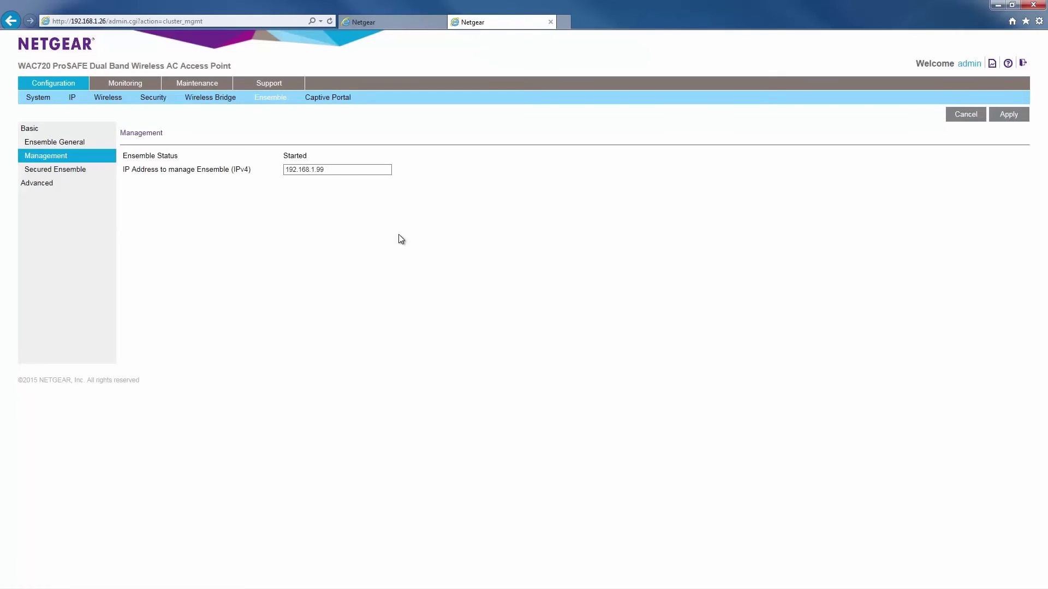
left_click(55, 169)
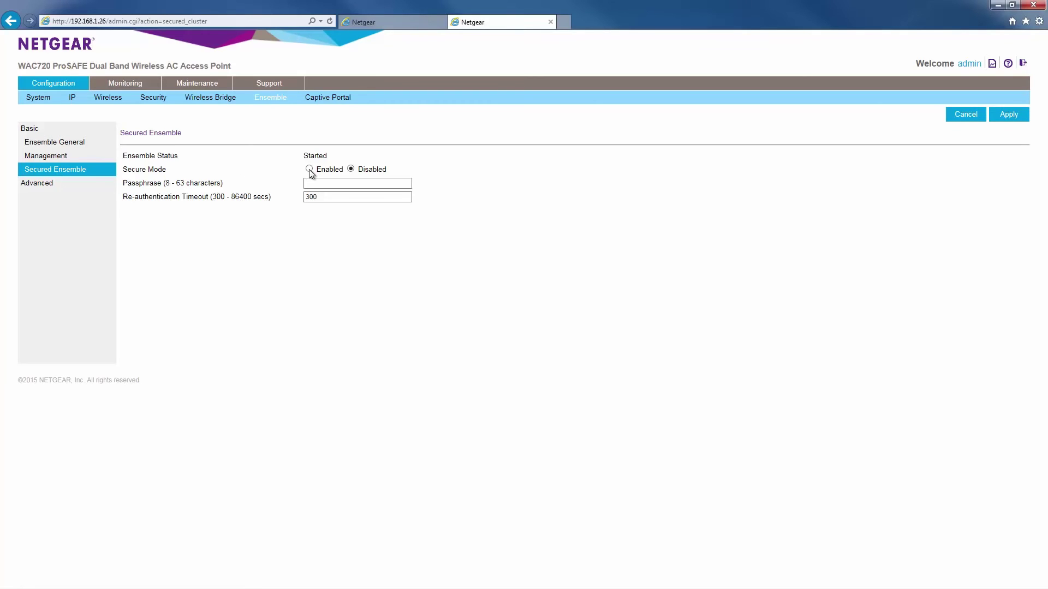
Enter the Ensemble passphrase on the second AP, apply secure mode and confirm.
left_click(315, 183)
left_click(464, 259)
left_click(1003, 116)
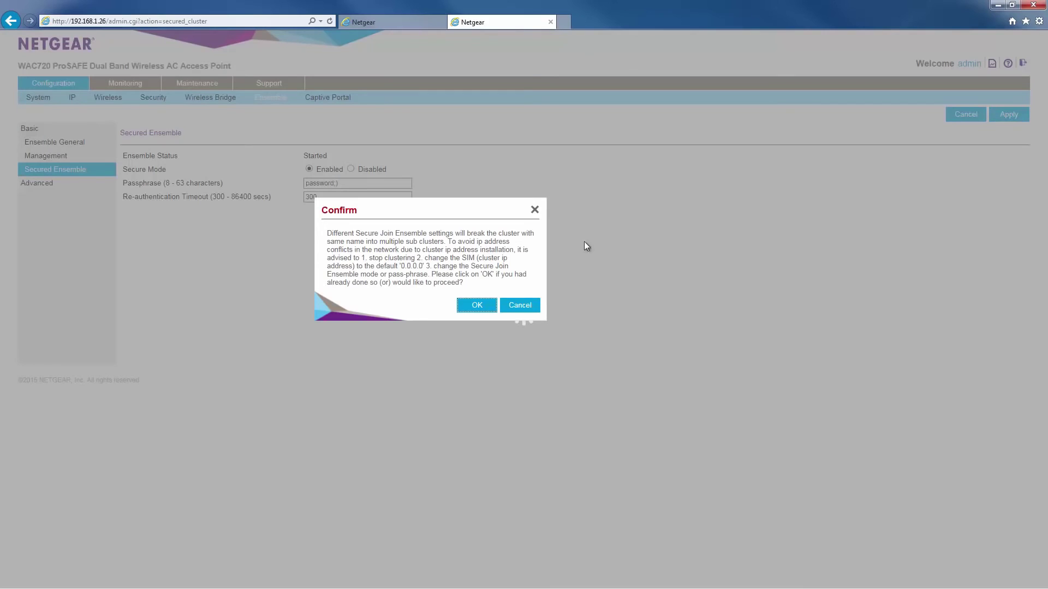
left_click(483, 307)
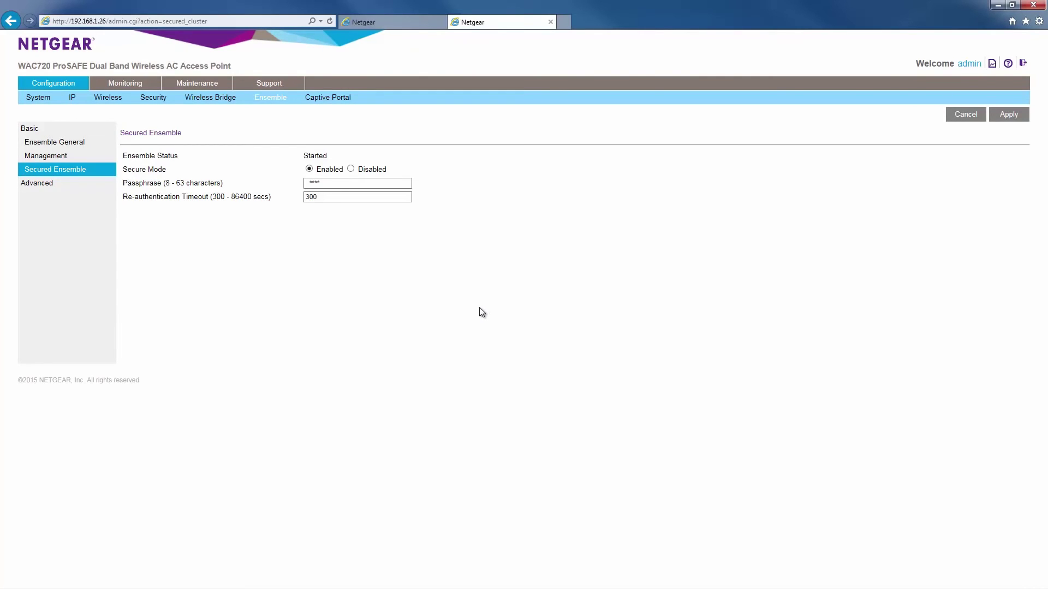
Load the Ensemble management address 192.168.1.99 in a new browser tab.
left_click(563, 22)
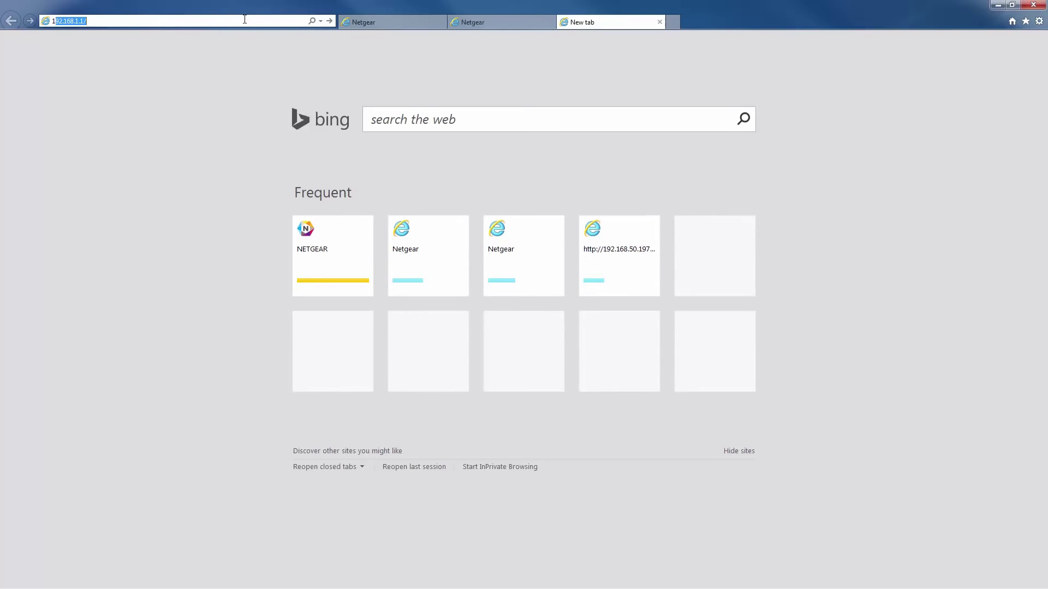
type("192.168.1.")
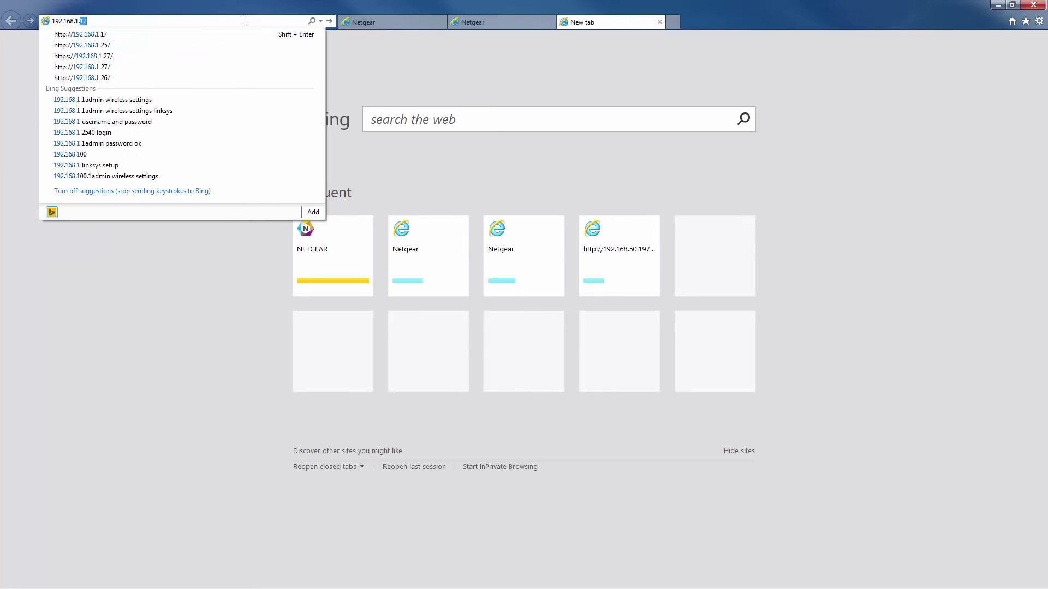
type("99")
key("Return")
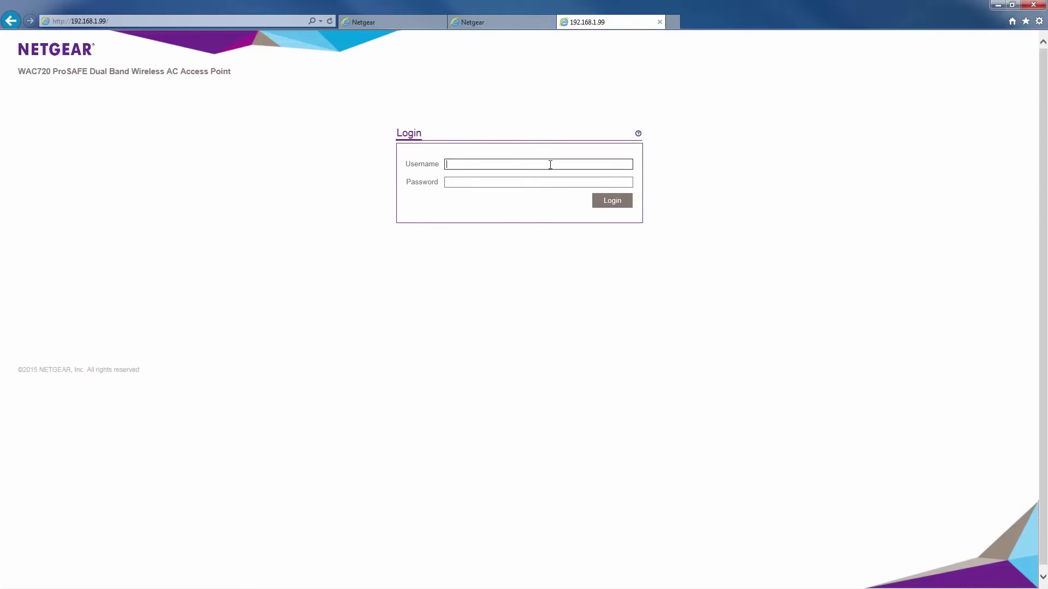
Sign in with the administrator username and password, declining to save the password.
type("admin")
key("Tab")
type("paassword")
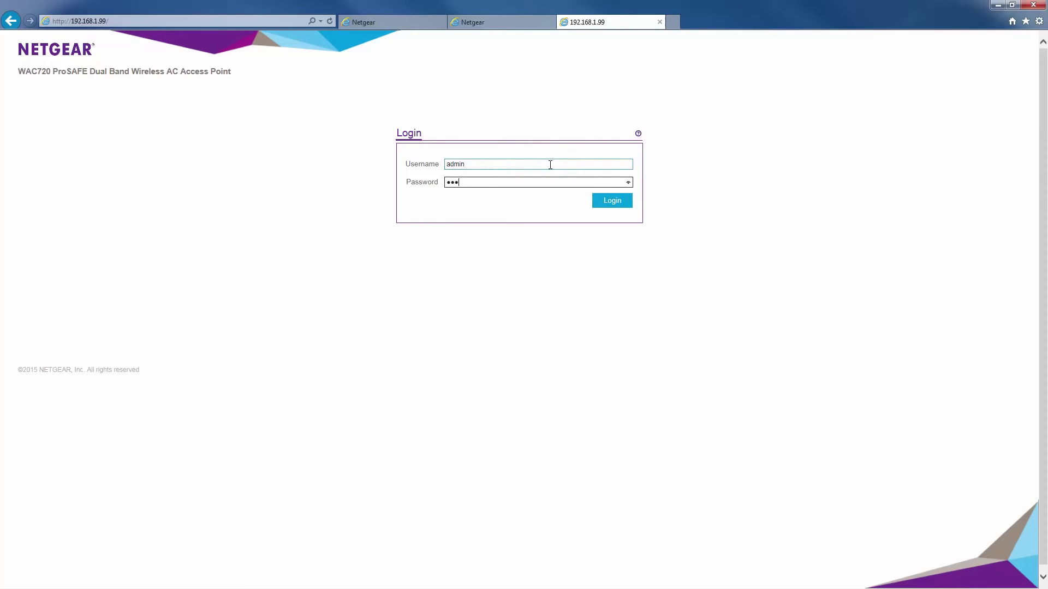
left_click(609, 205)
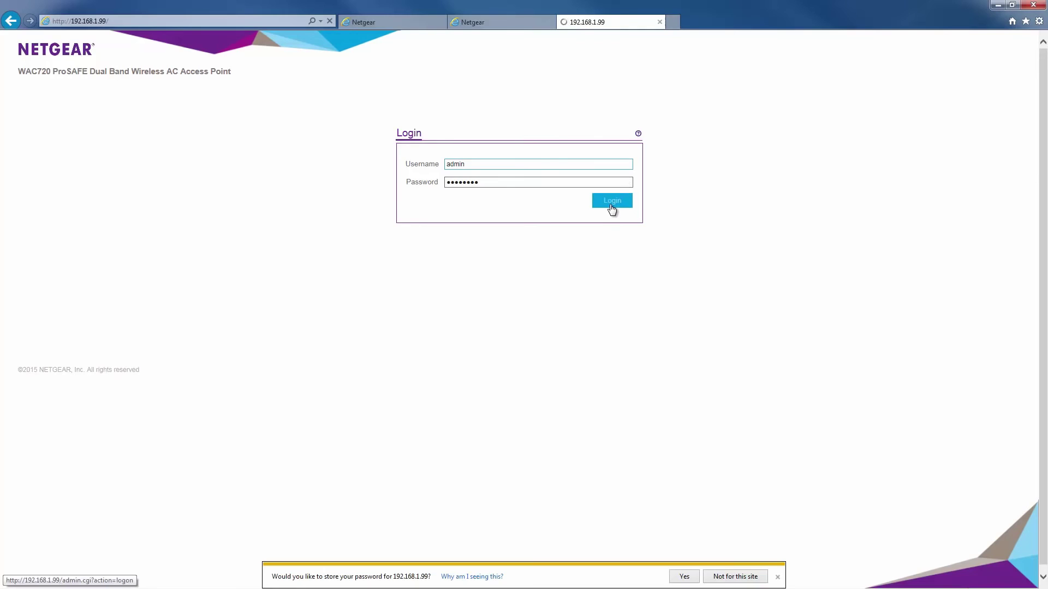
left_click(735, 576)
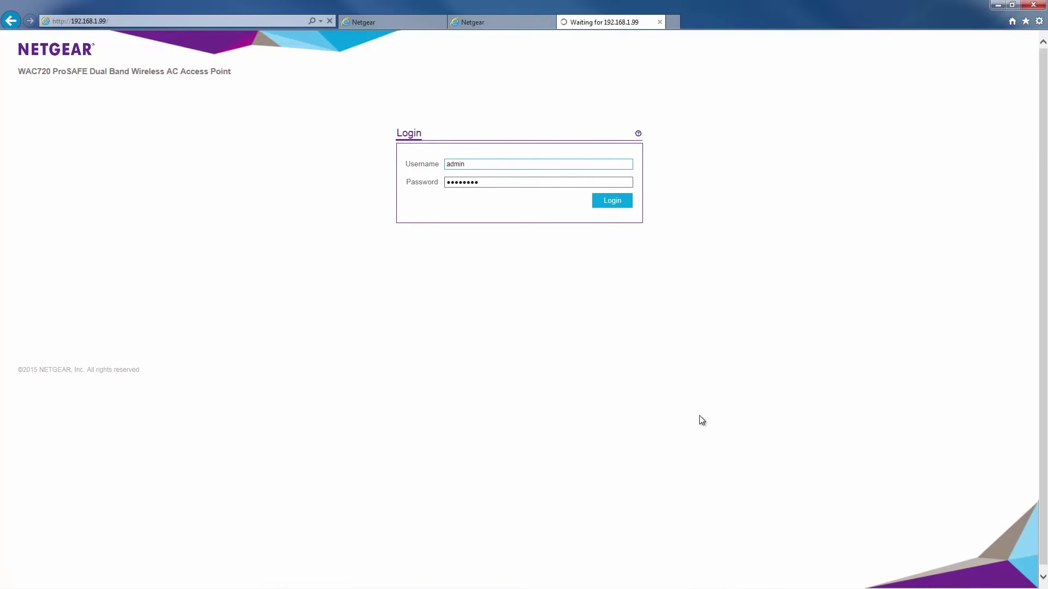
Accept the login confirmation, check both APs 192.168.1.25 and .26 are Connected, then go to Configuration.
left_click(476, 307)
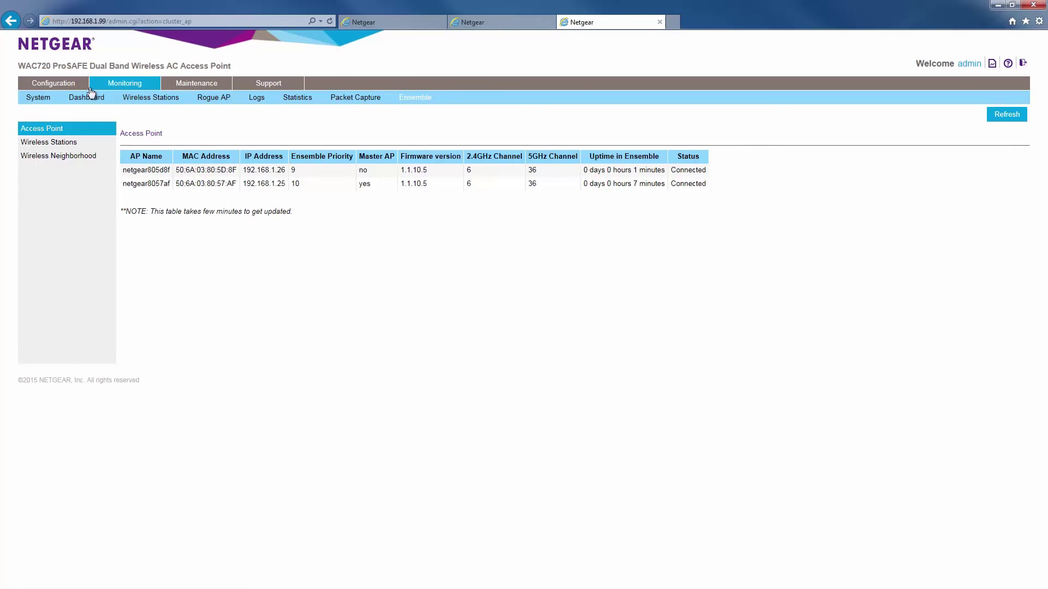
left_click(68, 87)
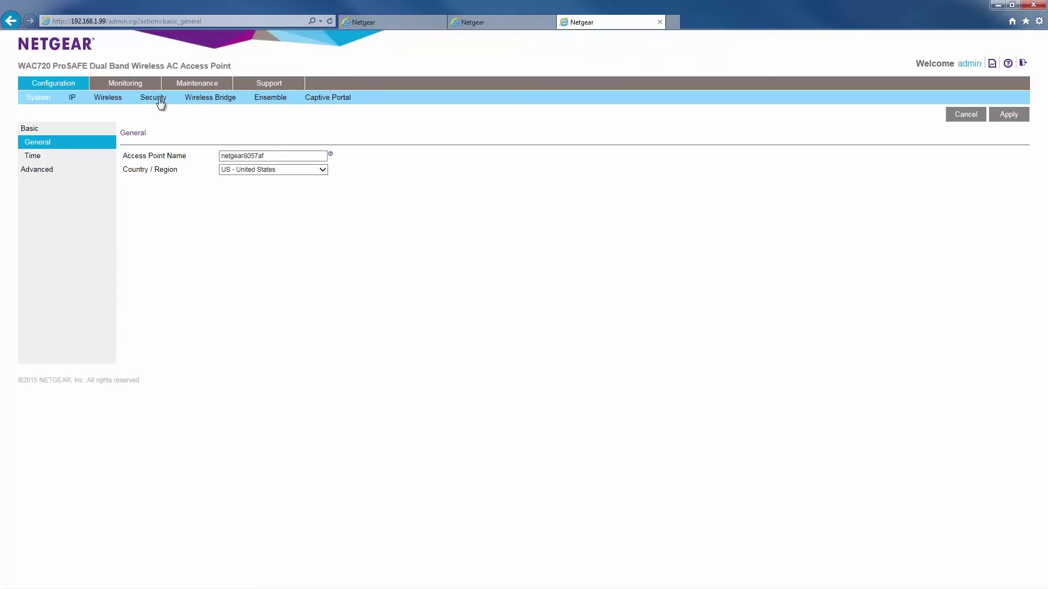
Edit security profile 0 (NETGEAR_11ac) from the 802.11 a/na-ac profile table.
left_click(156, 98)
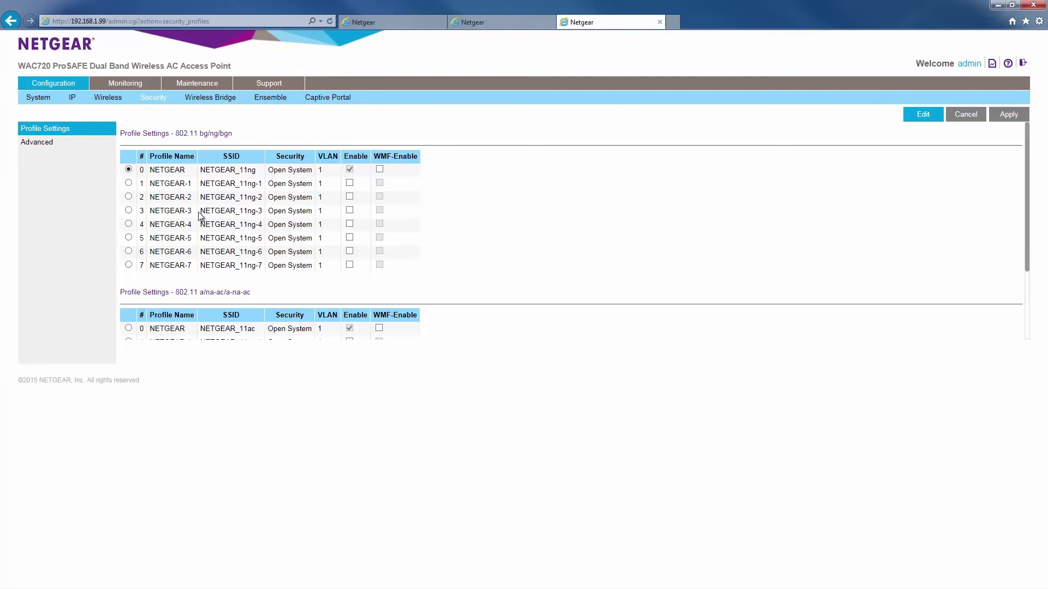
left_click_drag(1031, 233, 1037, 299)
left_click(129, 232)
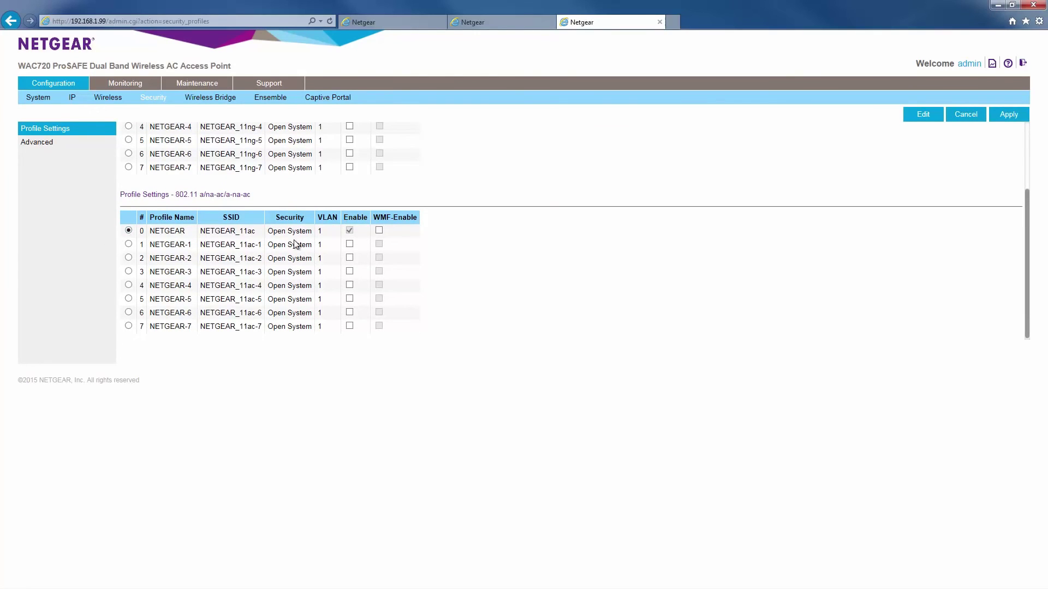
left_click(923, 116)
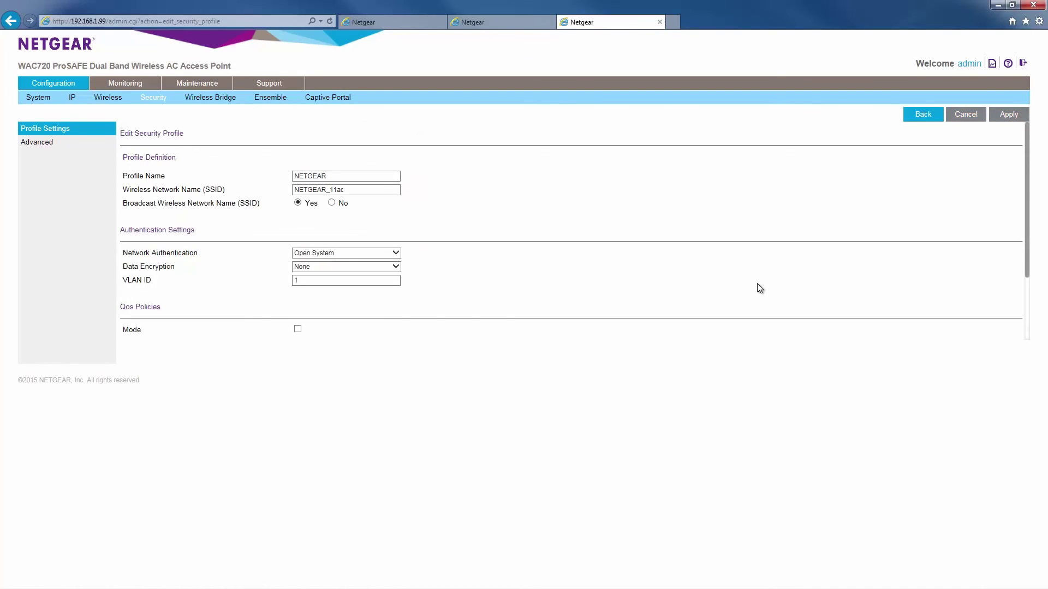
Rename the SSID to 'guest' and set network authentication to WPA2-PSK.
left_click_drag(372, 189, 264, 196)
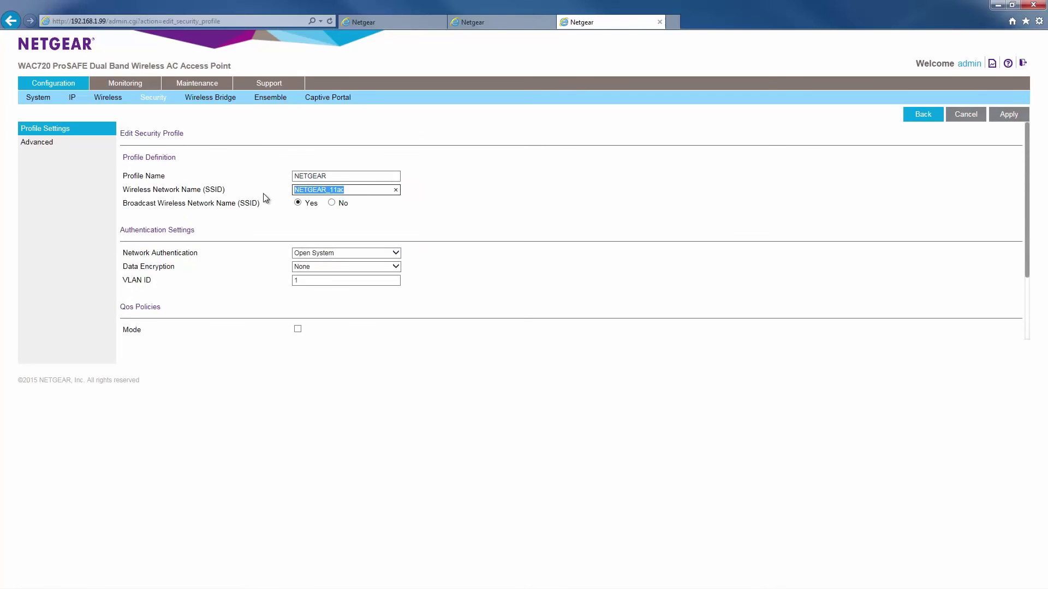
type("guest")
left_click(362, 252)
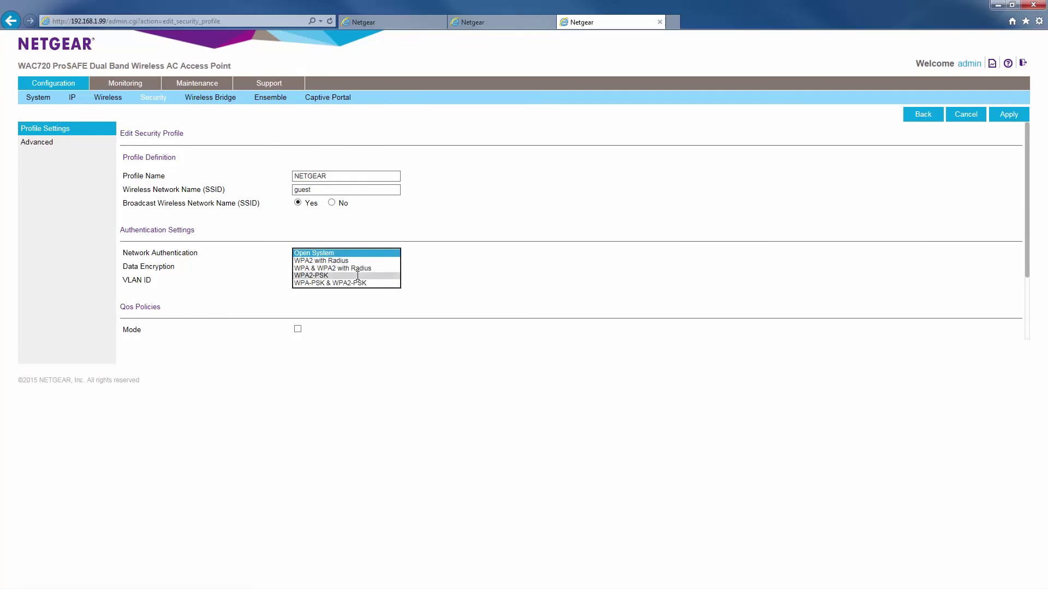
left_click(357, 275)
Enter the WPA passphrase, then apply and confirm the wireless settings update.
left_click_drag(358, 280, 280, 280)
type("password")
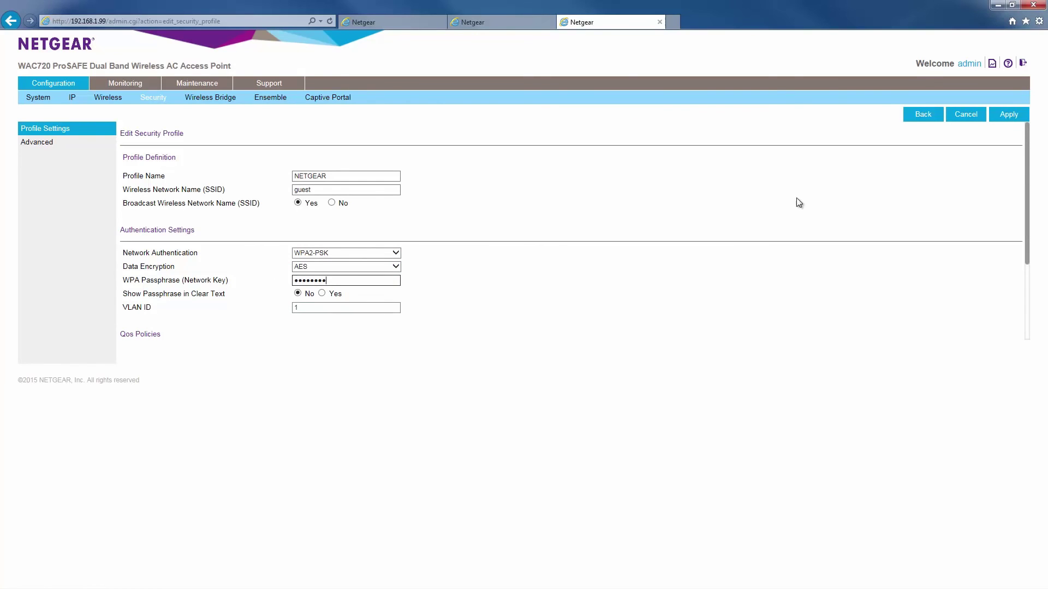
left_click_drag(1026, 196, 1008, 122)
left_click(1008, 116)
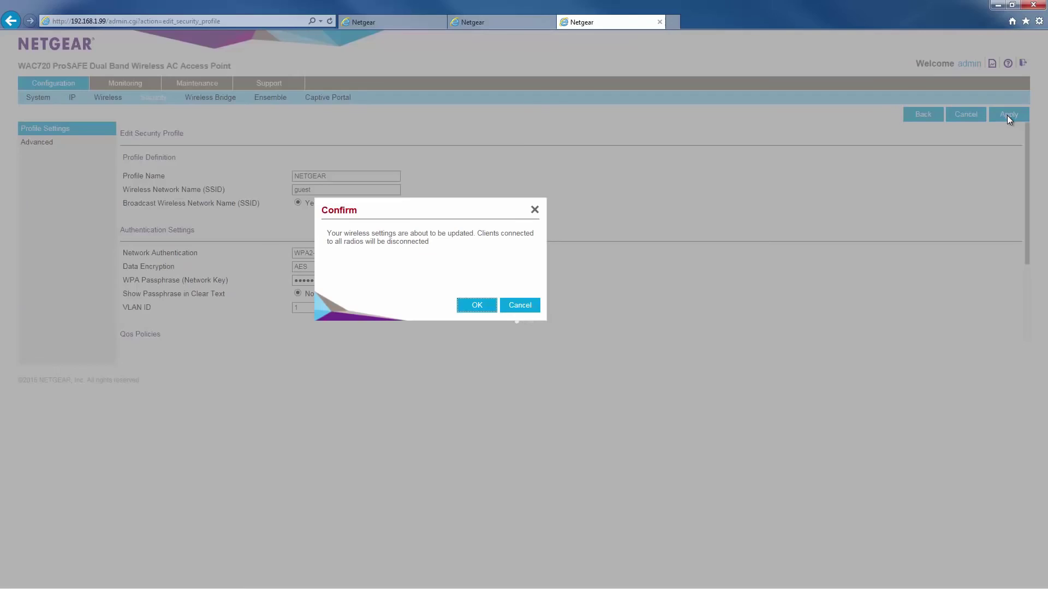
left_click(477, 305)
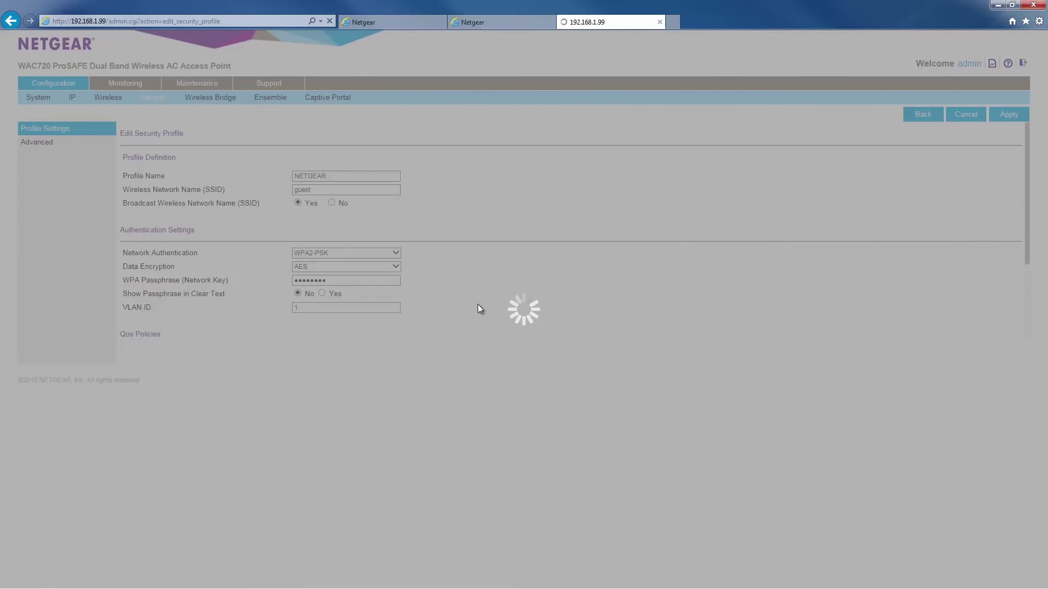